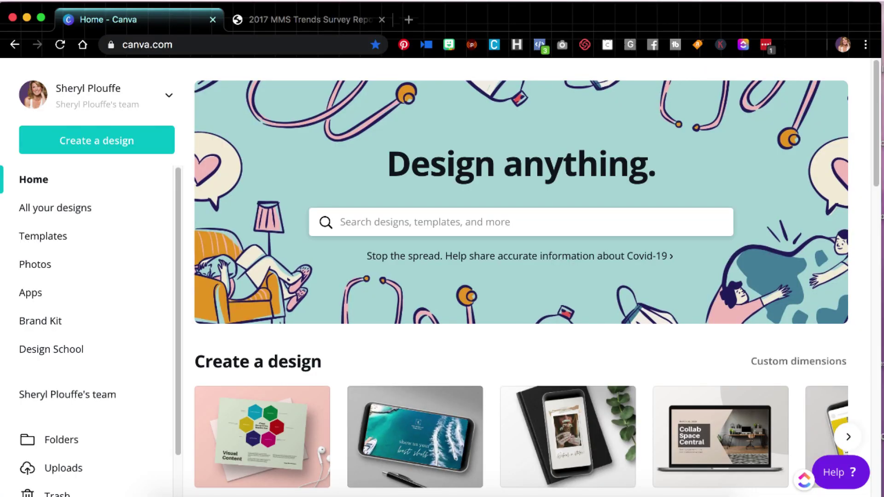
# Create a new blank 1024 × 768 px Mind Map design by searching the design types for 'mind map'.
pyautogui.click(146, 147)
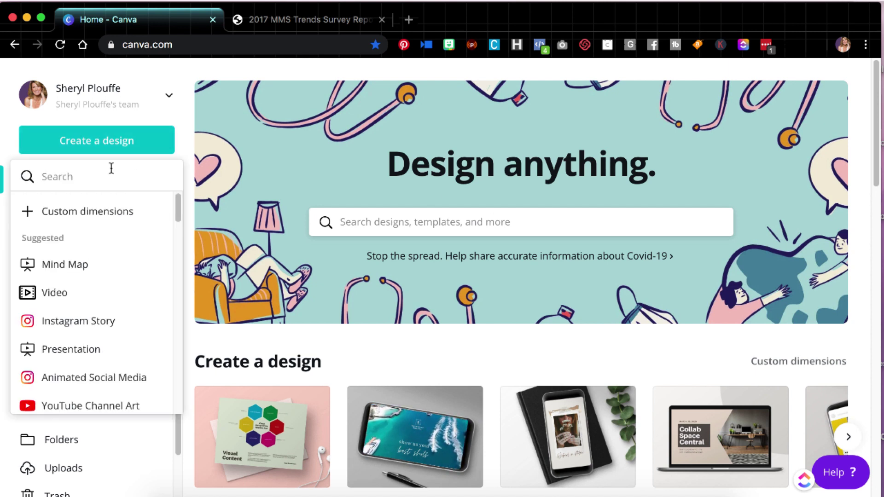
pyautogui.write('mind map')
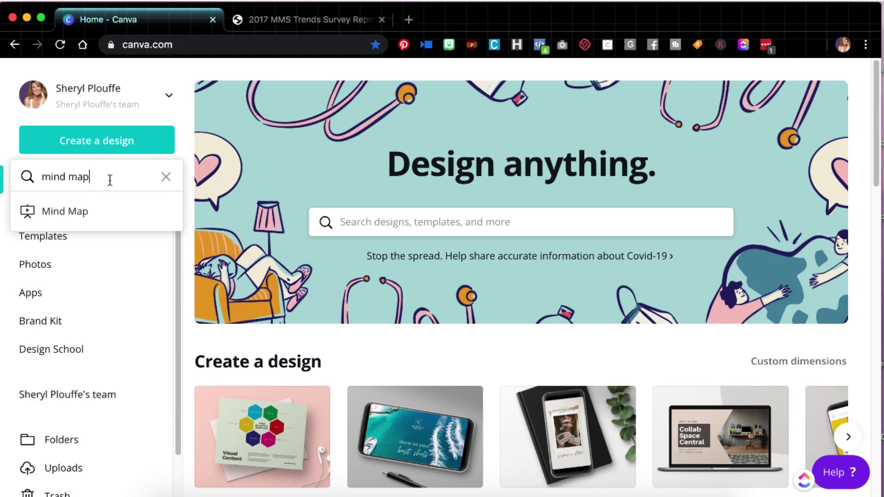
pyautogui.click(75, 212)
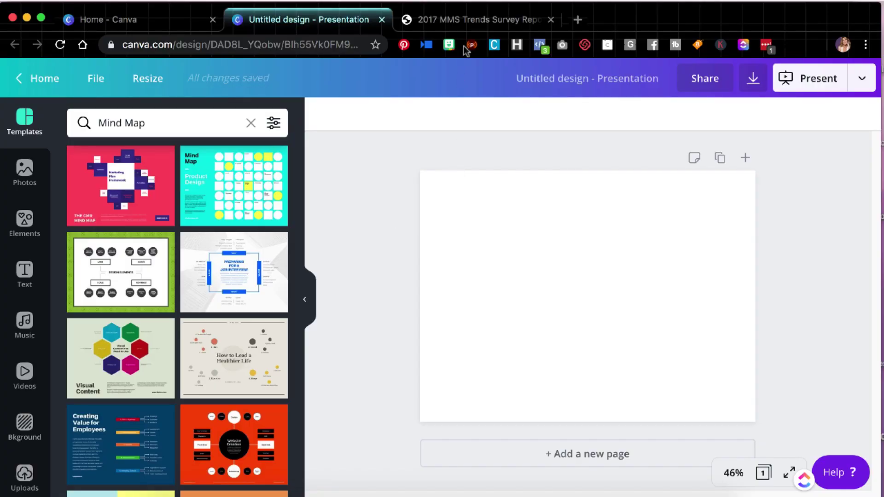
pyautogui.click(479, 21)
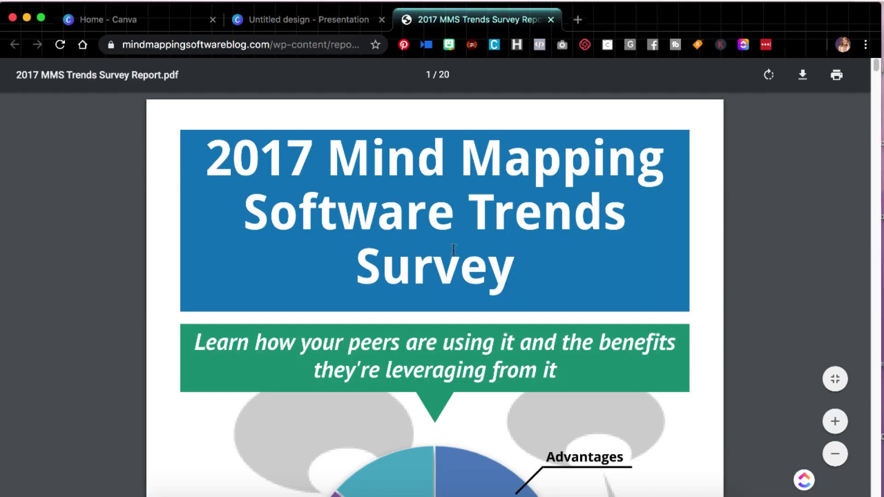
pyautogui.scroll(-10, 453, 250)
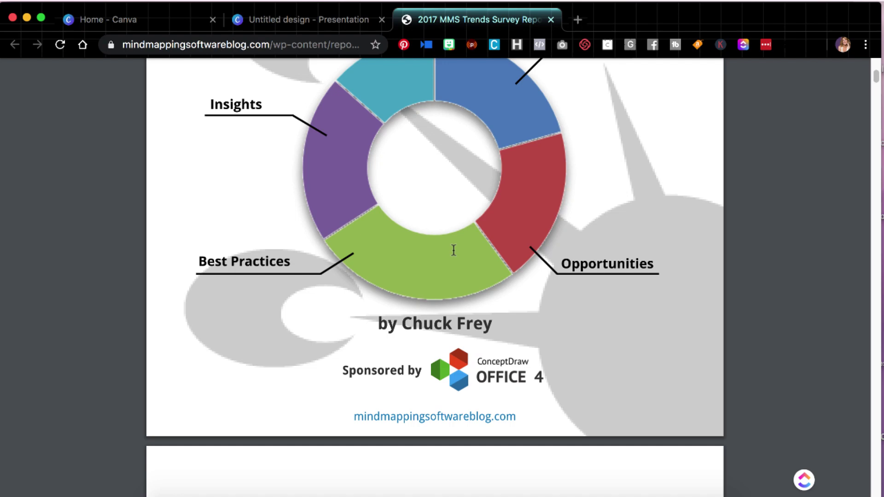
pyautogui.scroll(-10, 453, 250)
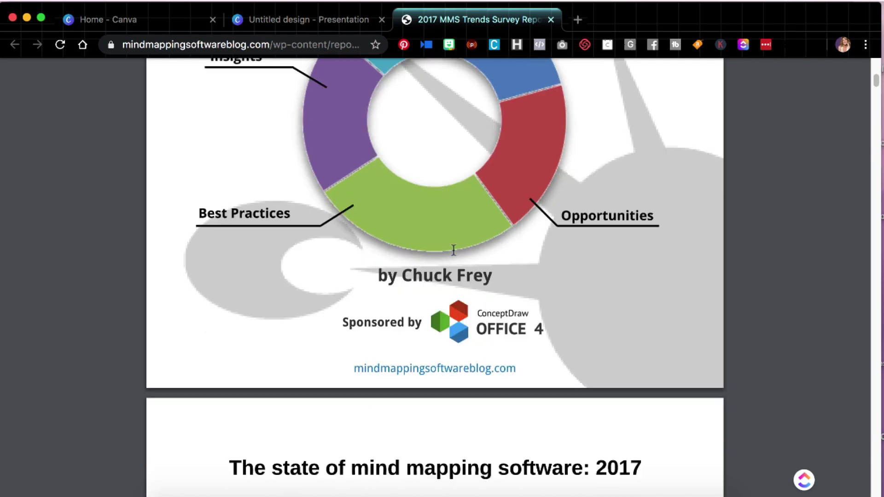
pyautogui.scroll(-5, 453, 250)
pyautogui.scroll(-10, 454, 250)
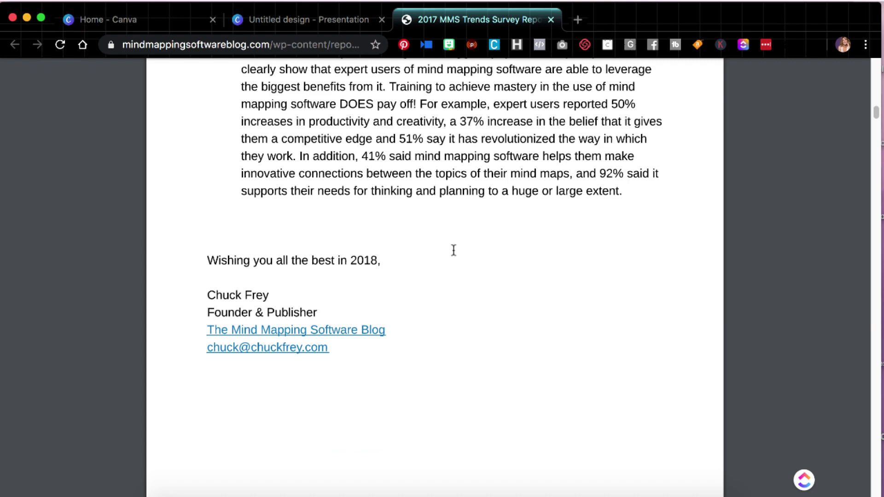
pyautogui.scroll(15, 454, 250)
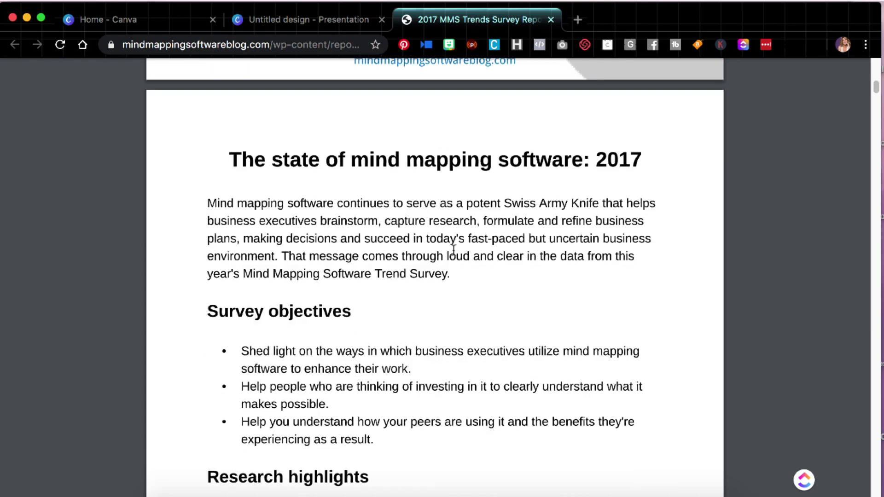
pyautogui.scroll(12, 453, 250)
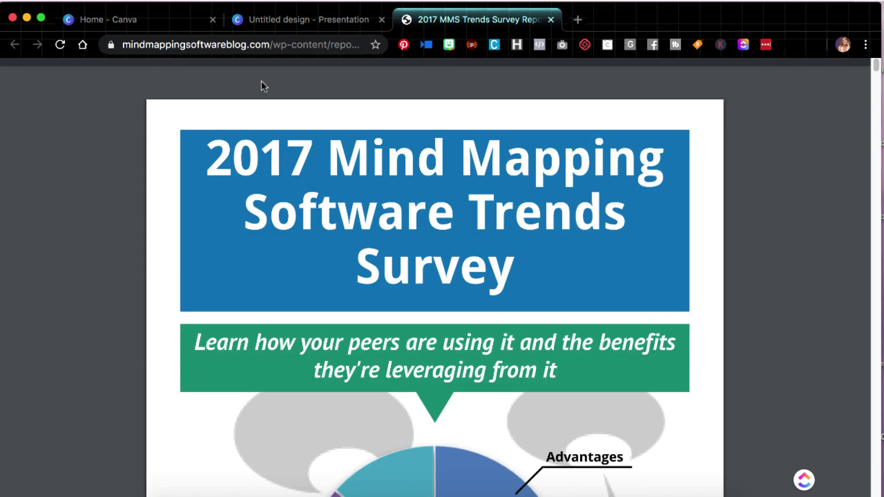
pyautogui.click(304, 22)
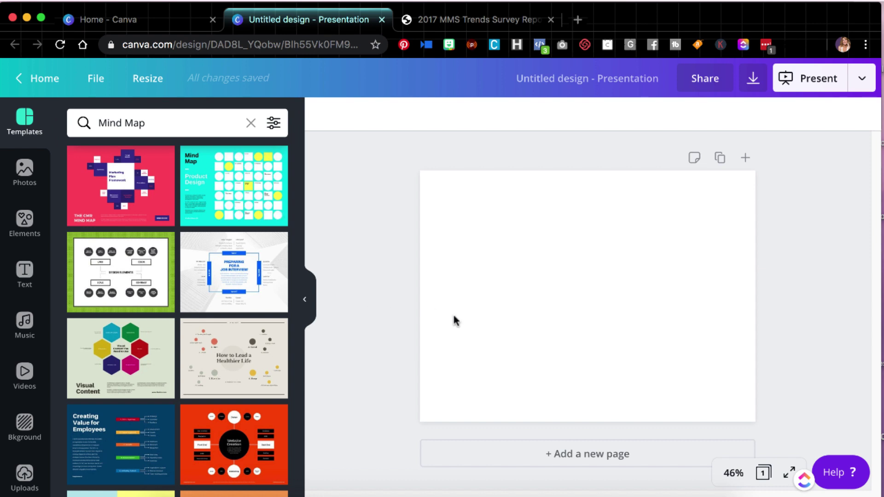
# Apply the pink CMR Mind Map template (Marketing Plan Framework) to the page.
pyautogui.click(121, 180)
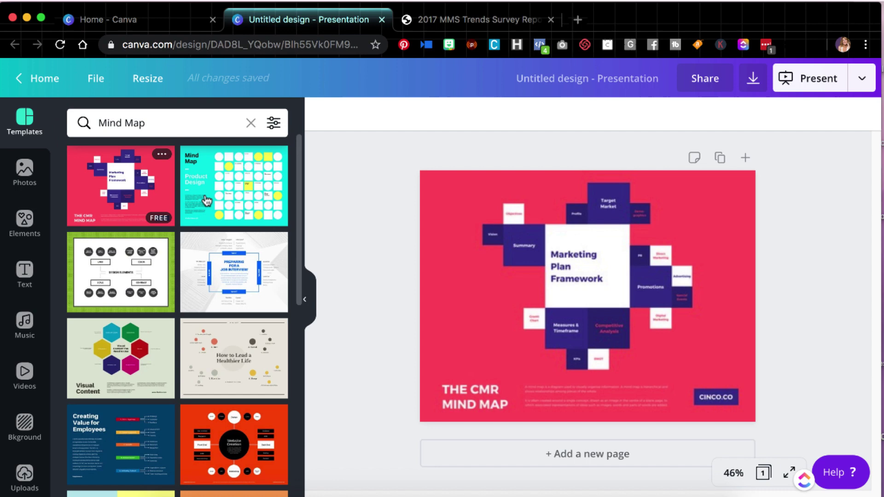
pyautogui.scroll(-5, 168, 274)
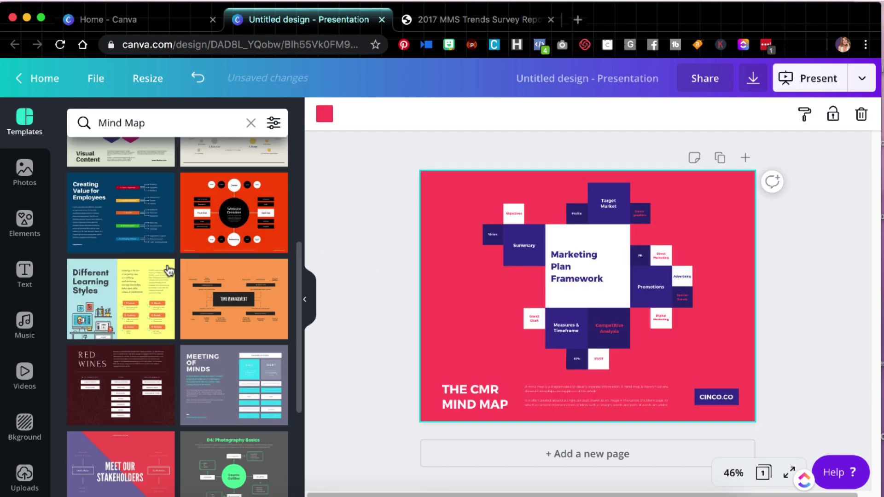
pyautogui.scroll(-15, 168, 269)
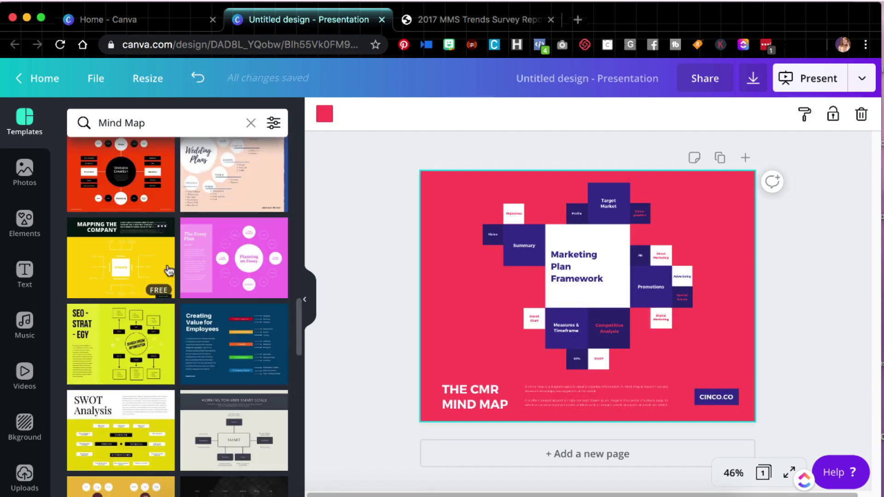
pyautogui.scroll(-5, 168, 271)
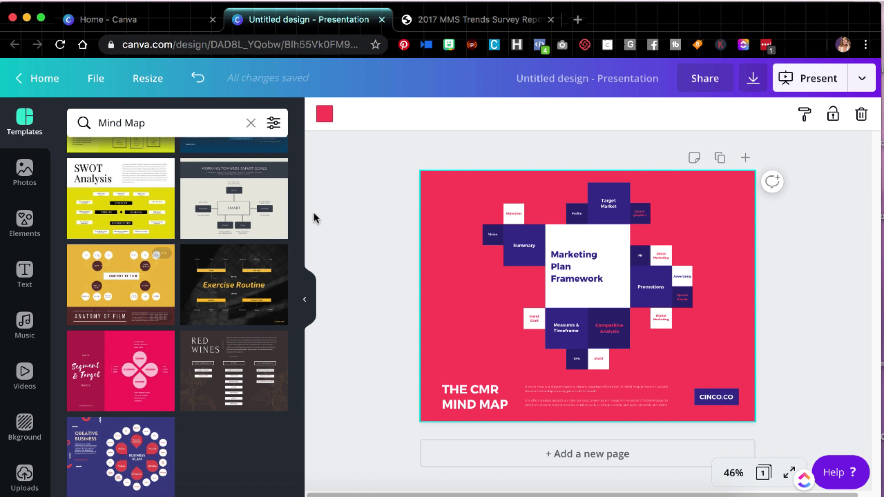
# Change the page background from pink to the brand palette's muted purple.
pyautogui.click(325, 121)
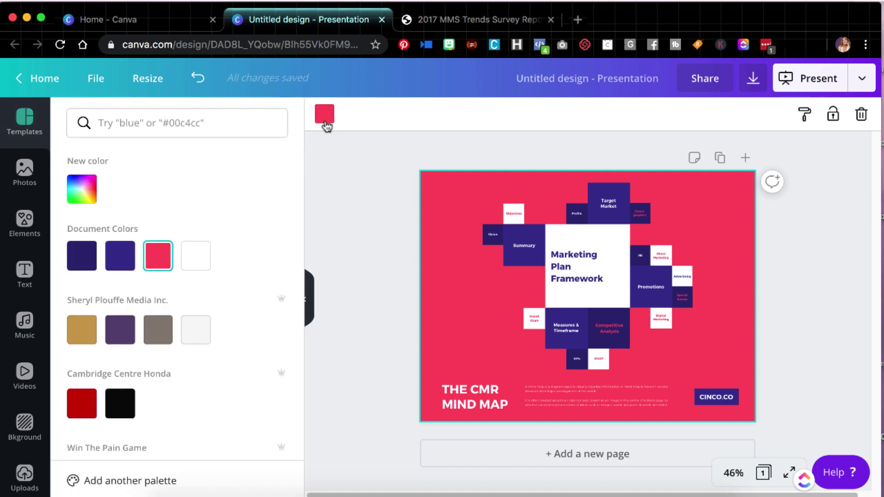
pyautogui.click(119, 338)
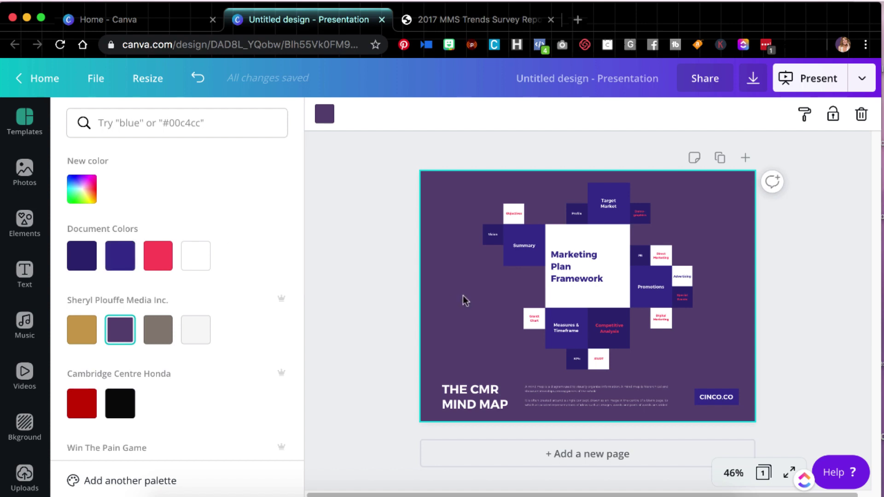
# Change the central topic to 'Video Marketing Strategy', then rerun the Mind Map template search.
pyautogui.click(594, 274)
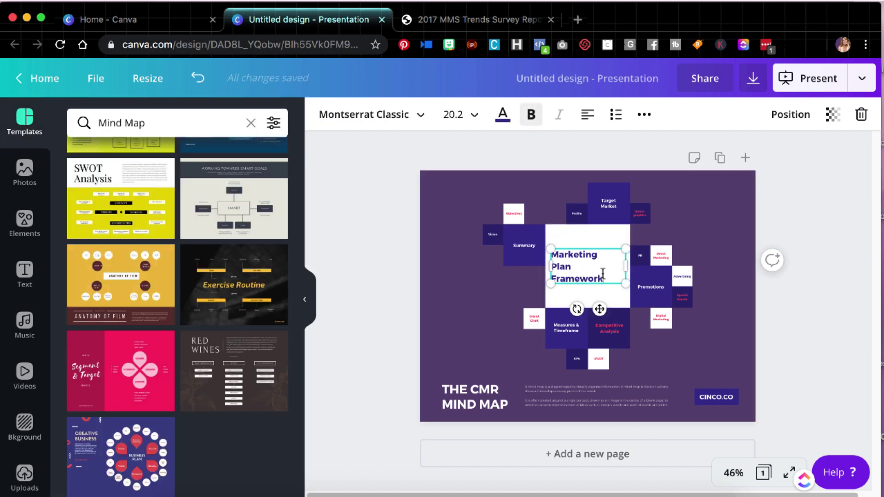
pyautogui.doubleClick(593, 276)
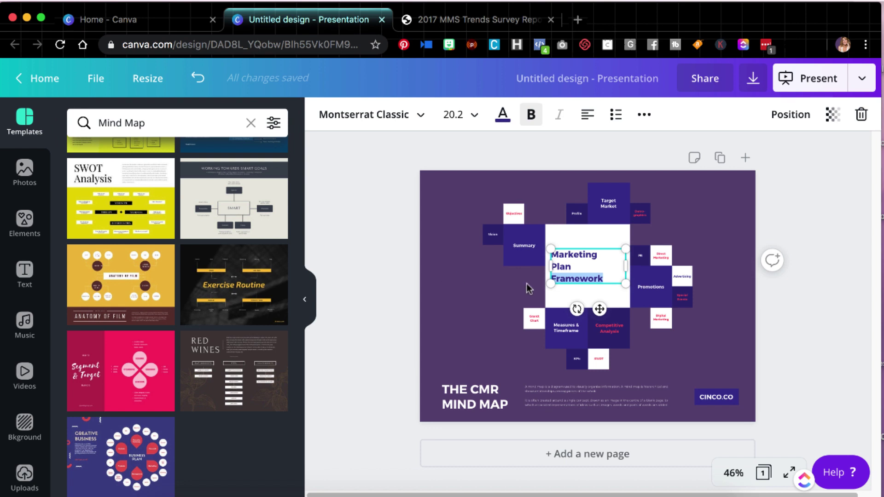
pyautogui.press('BackSpace')
pyautogui.press('BackSpace')
pyautogui.press('BackSpace')
pyautogui.press('BackSpace')
pyautogui.press('BackSpace')
pyautogui.press('BackSpace')
pyautogui.press('BackSpace')
pyautogui.press('BackSpace')
pyautogui.press('BackSpace')
pyautogui.press('BackSpace')
pyautogui.press('BackSpace')
pyautogui.press('BackSpace')
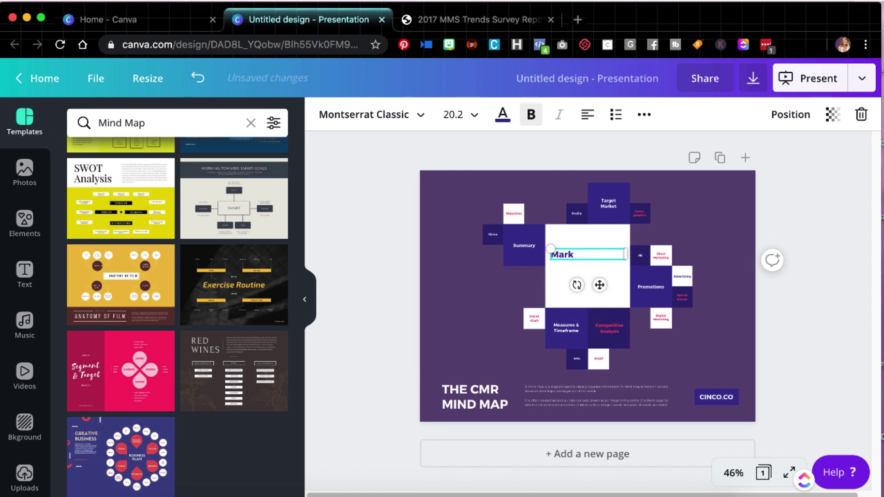
pyautogui.press('BackSpace')
pyautogui.press('BackSpace')
pyautogui.press('BackSpace')
pyautogui.press('BackSpace')
pyautogui.write('Video Marketing S')
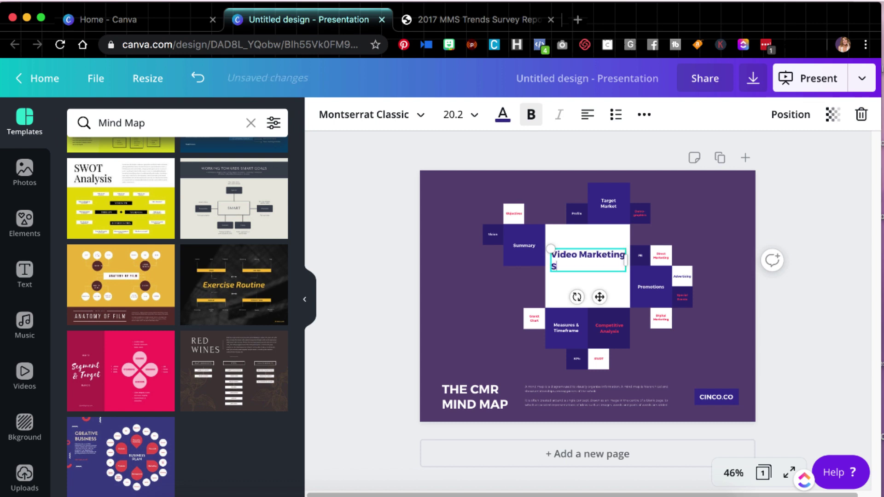
pyautogui.write('trategy')
pyautogui.click(495, 300)
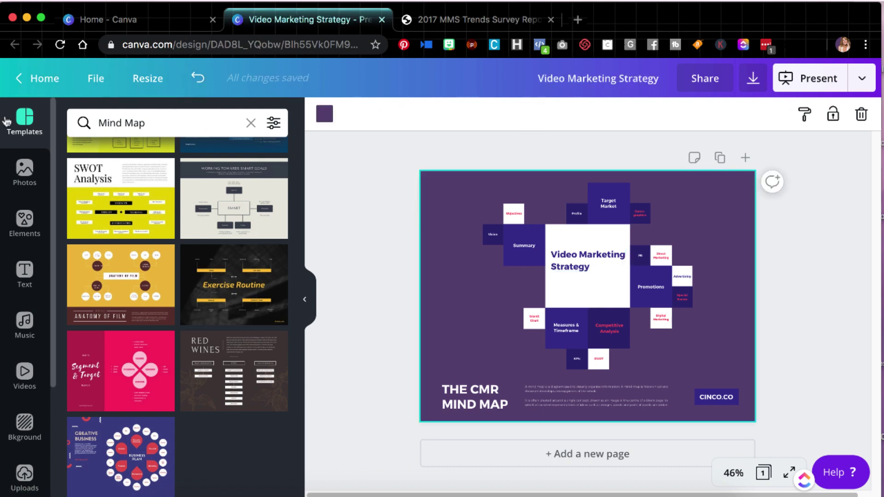
pyautogui.click(169, 122)
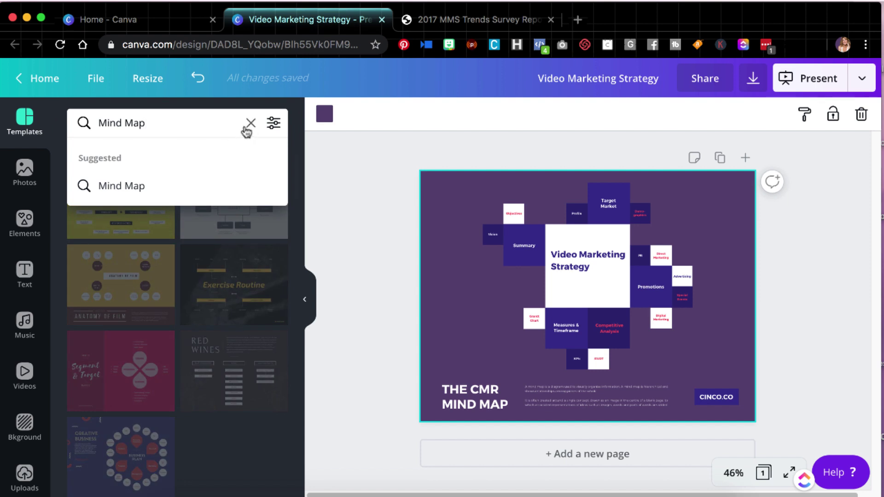
pyautogui.click(158, 187)
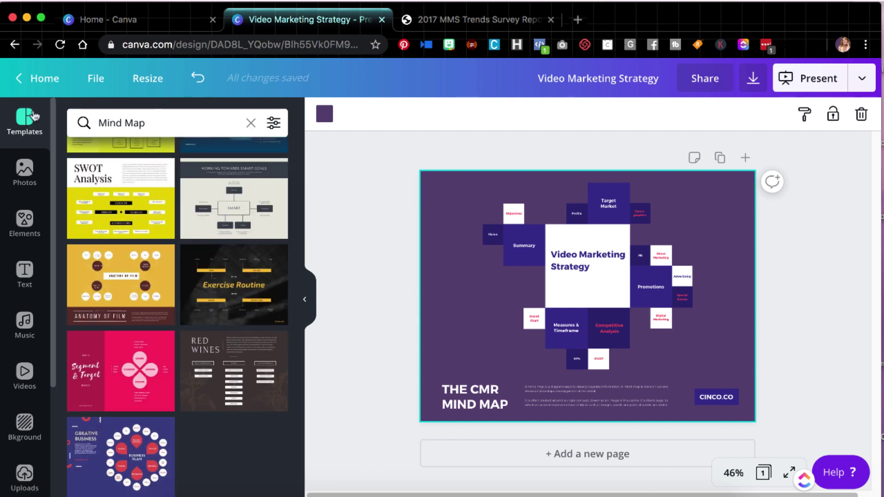
# Go back to Home and search the design types for 'mind map' again.
pyautogui.click(39, 78)
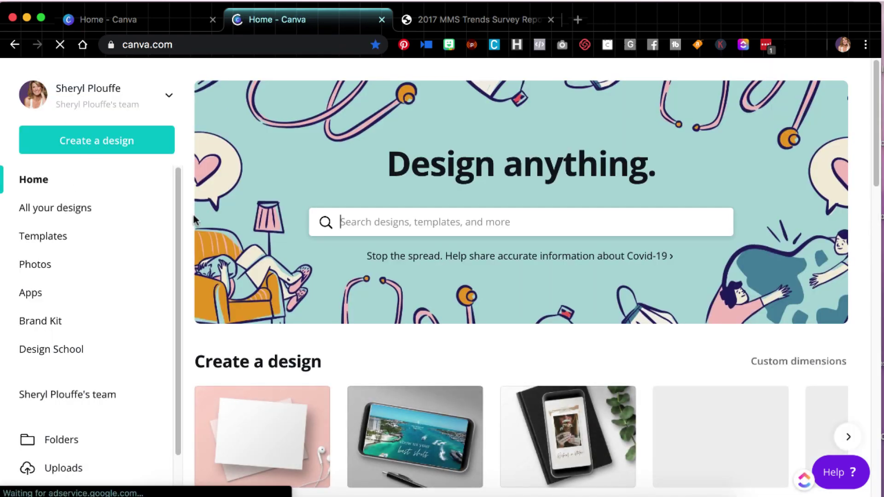
pyautogui.click(113, 142)
pyautogui.write('mind')
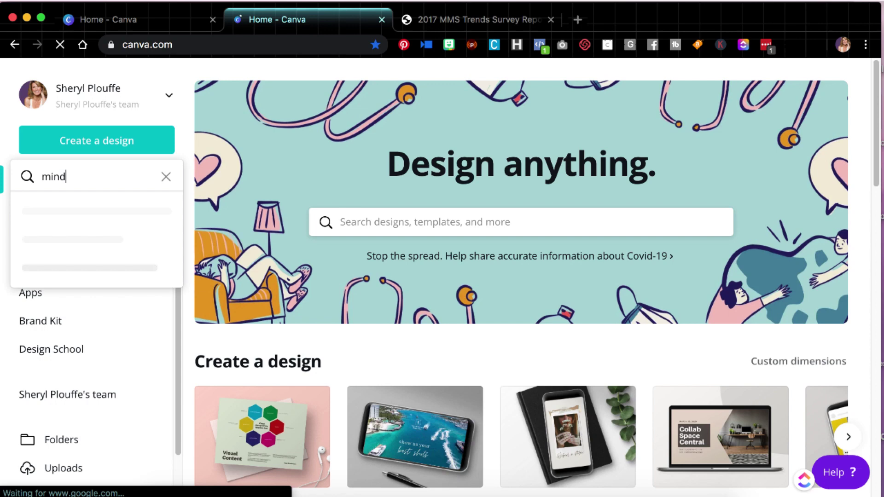
pyautogui.write(' map')
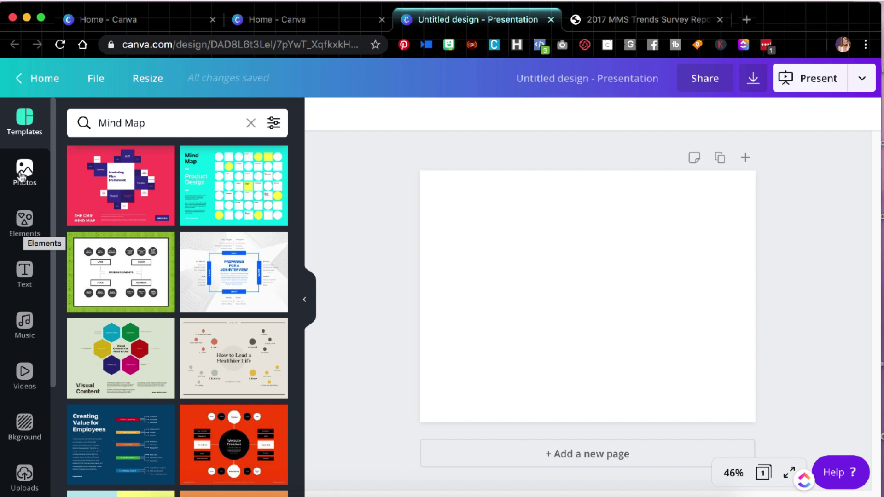
# Add the blue square Facebook logo from Elements and shrink it to 142×142.
pyautogui.click(25, 221)
pyautogui.click(160, 121)
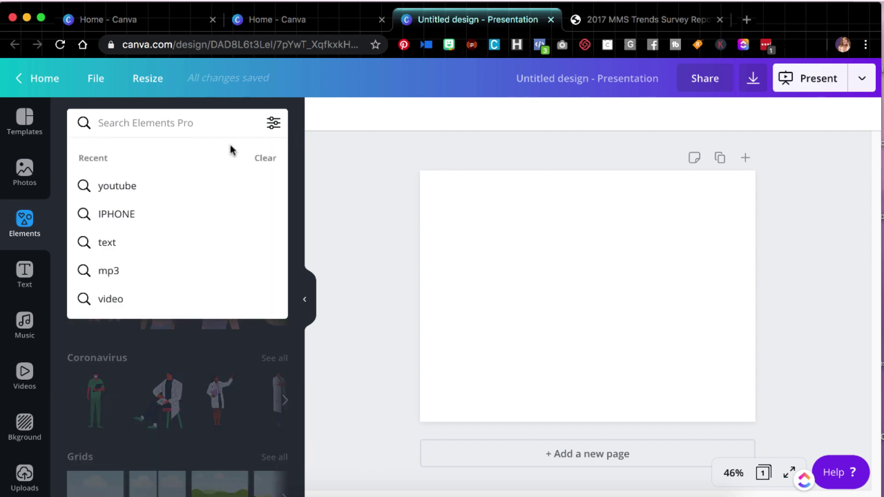
pyautogui.write('facebook')
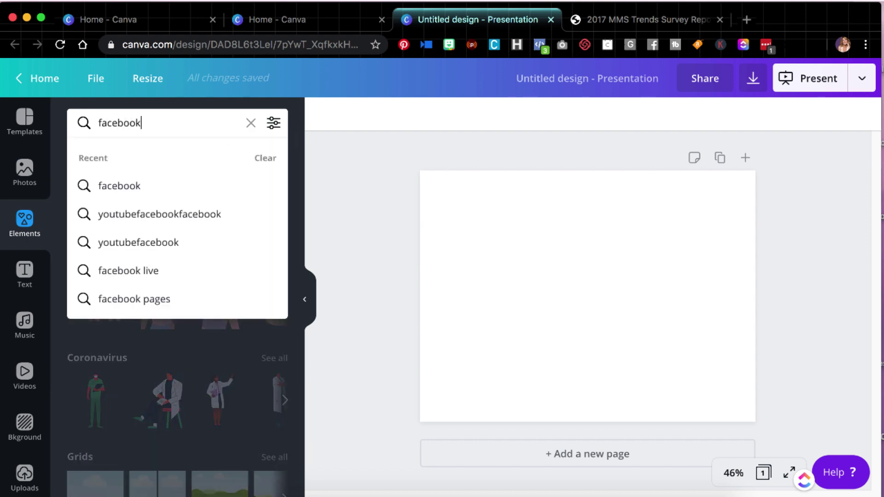
pyautogui.press('Return')
pyautogui.click(238, 184)
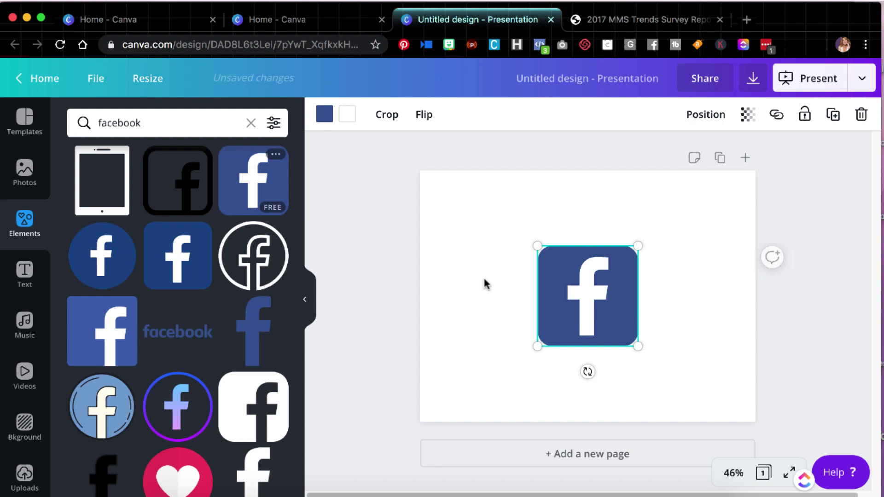
pyautogui.moveTo(637, 346); pyautogui.dragTo(632, 375)
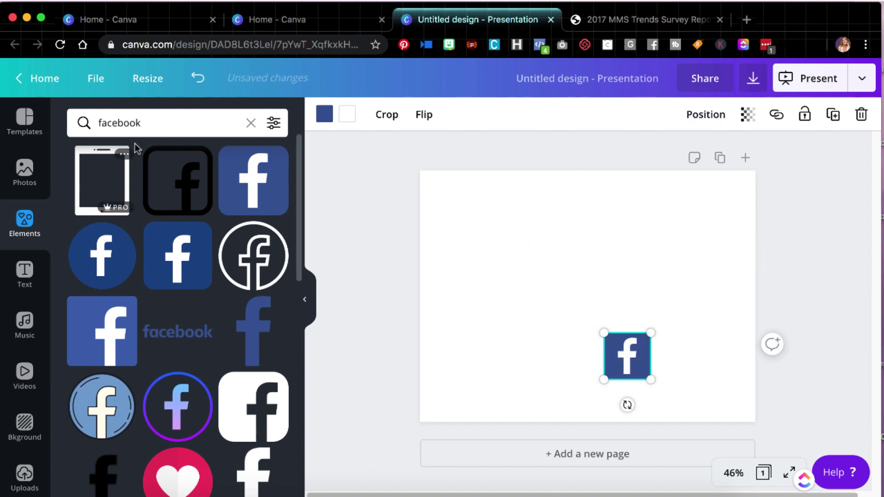
# Add a smaller blue Twitter logo and move it left and down beside Facebook.
pyautogui.click(156, 123)
pyautogui.press('super+a')
pyautogui.write('twi')
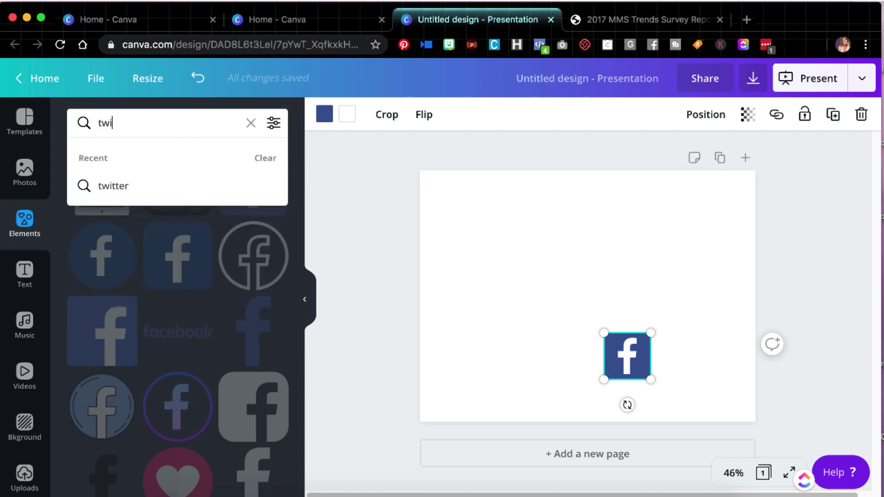
pyautogui.write('tter')
pyautogui.press('Return')
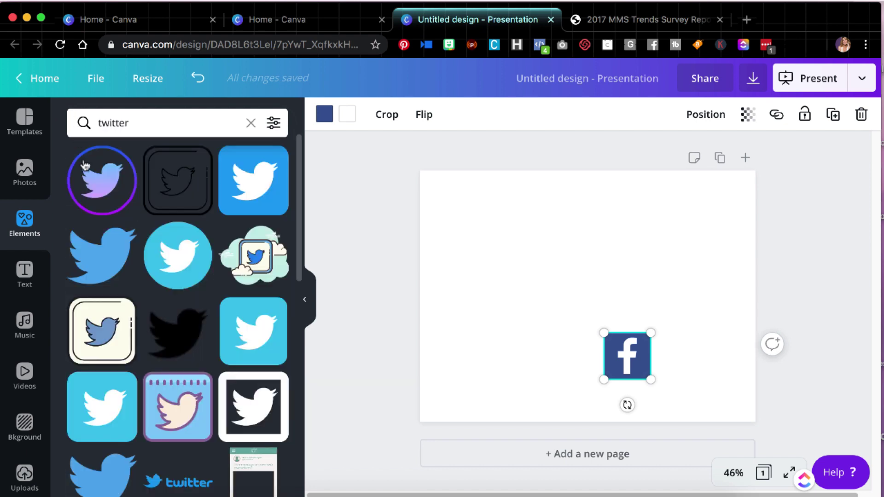
pyautogui.click(253, 180)
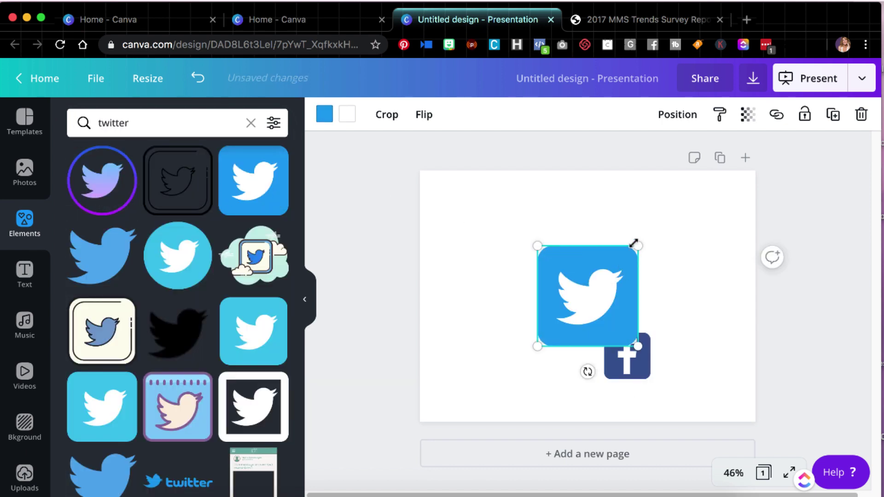
pyautogui.moveTo(638, 246); pyautogui.dragTo(581, 304)
pyautogui.moveTo(549, 335); pyautogui.dragTo(515, 356)
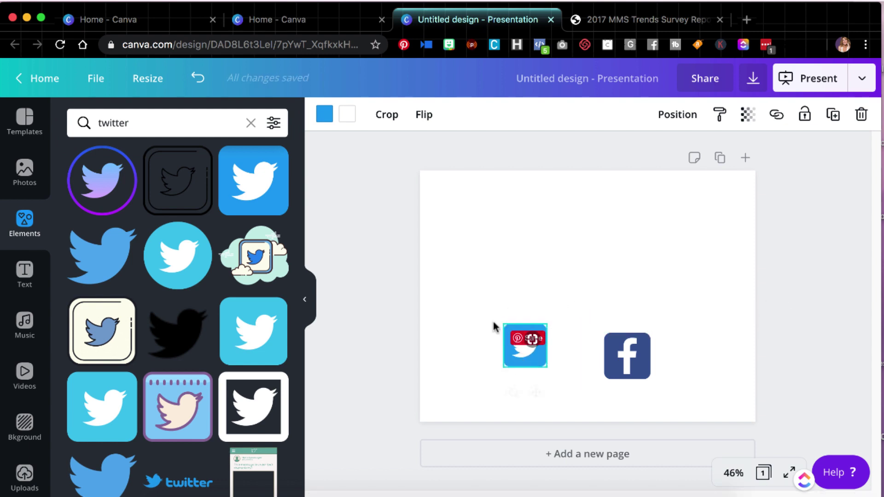
# Search the elements for 'youtube' logos.
pyautogui.click(83, 113)
pyautogui.press('super+a')
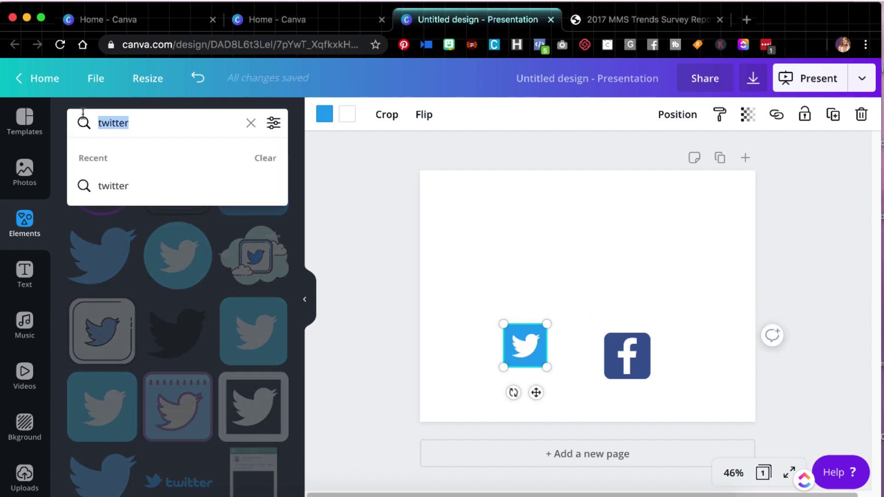
pyautogui.write('youtube')
pyautogui.press('Return')
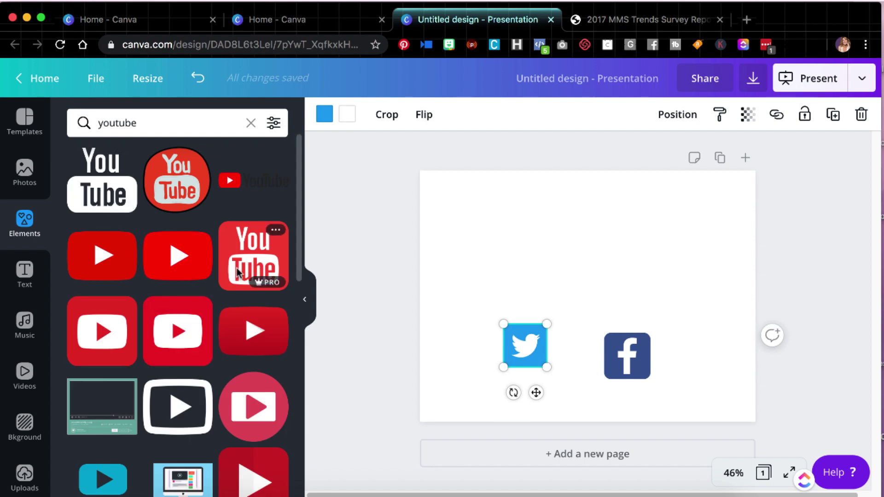
# Add the red YouTube icon at 178×178, centred above the repositioned Twitter and Facebook logos.
pyautogui.click(178, 333)
pyautogui.moveTo(638, 244); pyautogui.dragTo(622, 278)
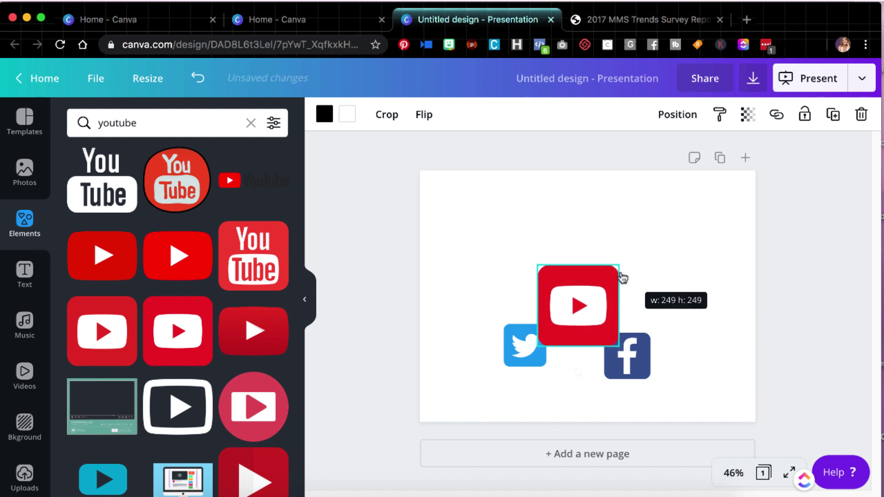
pyautogui.moveTo(580, 305)
pyautogui.mouseDown()
pyautogui.moveTo(605, 277)
pyautogui.moveTo(593, 297)
pyautogui.mouseUp()
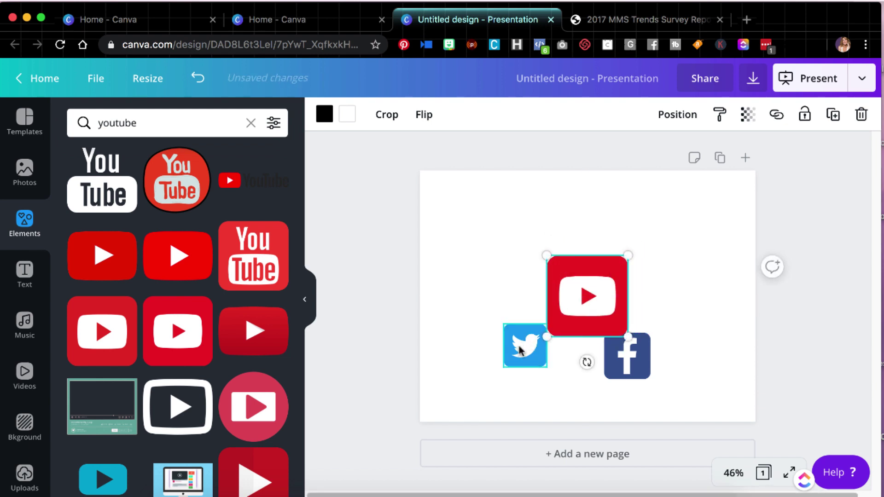
pyautogui.moveTo(523, 346); pyautogui.dragTo(500, 359)
pyautogui.moveTo(610, 363); pyautogui.dragTo(611, 387)
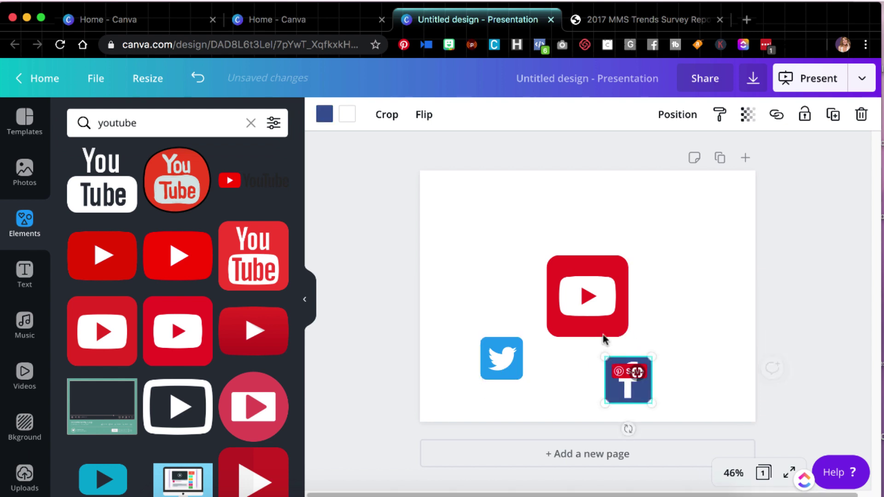
pyautogui.moveTo(593, 298)
pyautogui.mouseDown()
pyautogui.moveTo(580, 297)
pyautogui.moveTo(594, 299)
pyautogui.moveTo(585, 306)
pyautogui.moveTo(596, 303)
pyautogui.moveTo(586, 297)
pyautogui.moveTo(597, 297)
pyautogui.mouseUp()
pyautogui.click(651, 327)
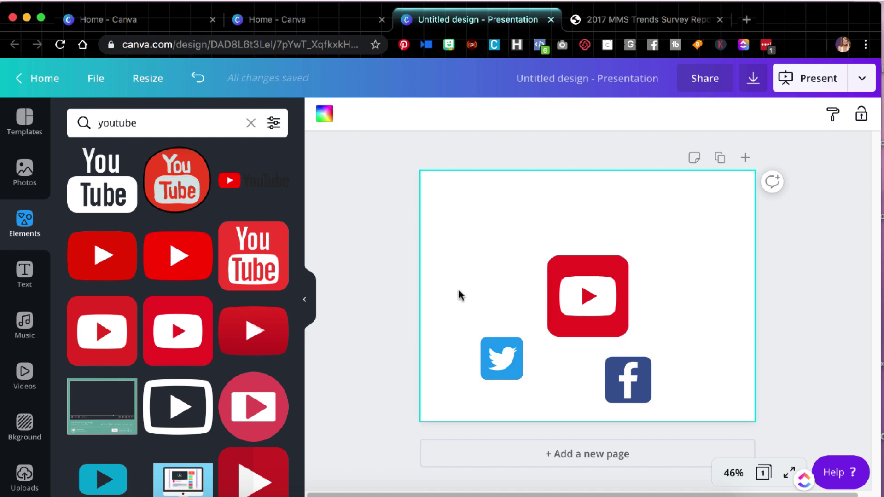
# Add the red Pinterest logo and shrink it to 164×164.
pyautogui.click(162, 123)
pyautogui.moveTo(162, 122); pyautogui.dragTo(82, 113)
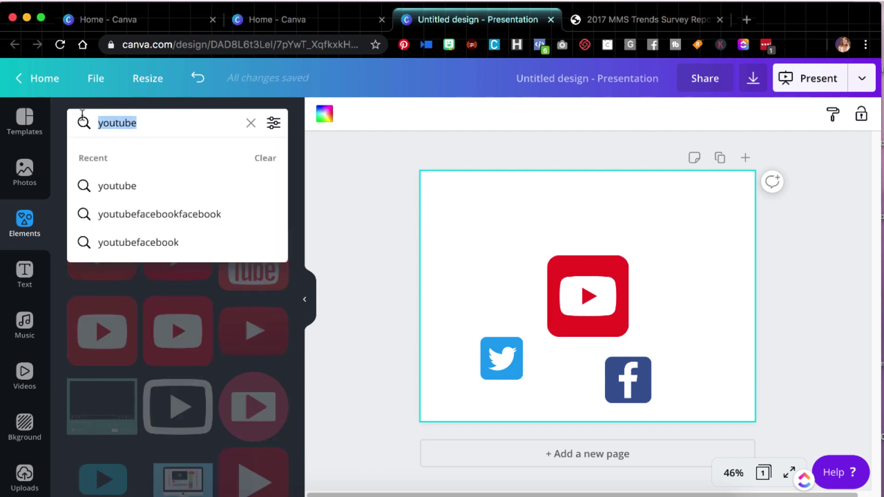
pyautogui.write('pinterest')
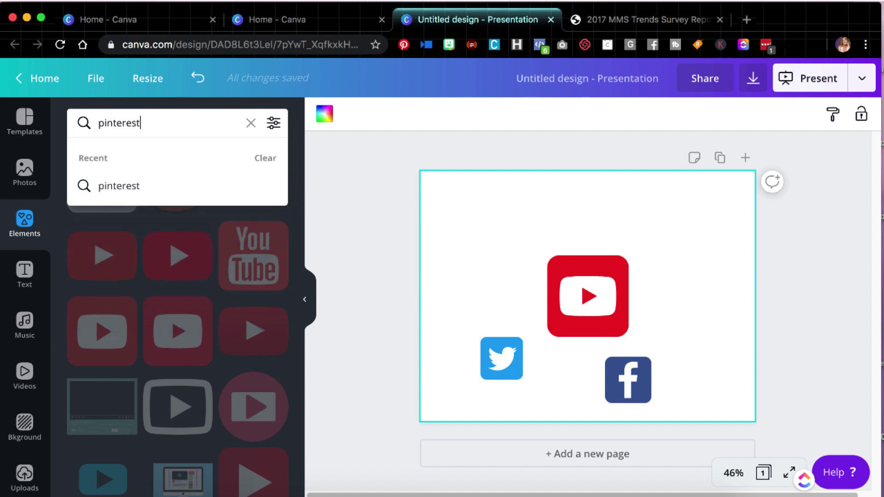
pyautogui.click(164, 185)
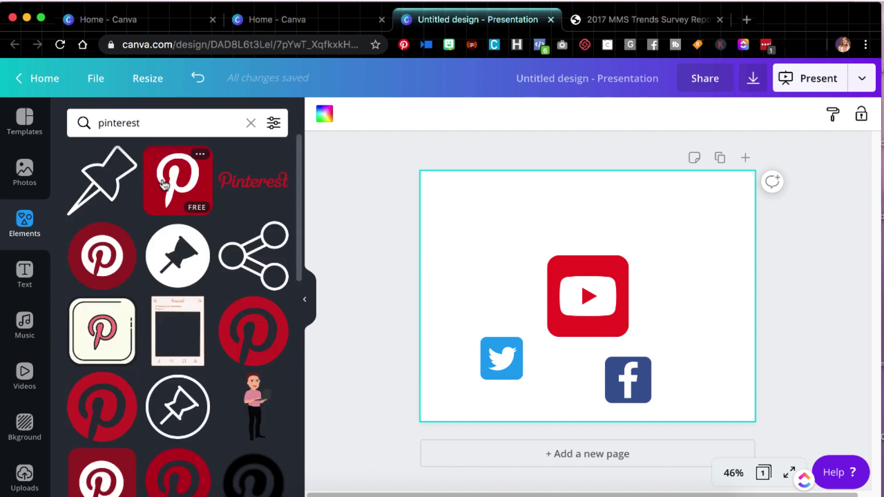
pyautogui.click(163, 185)
pyautogui.moveTo(638, 246); pyautogui.dragTo(662, 245)
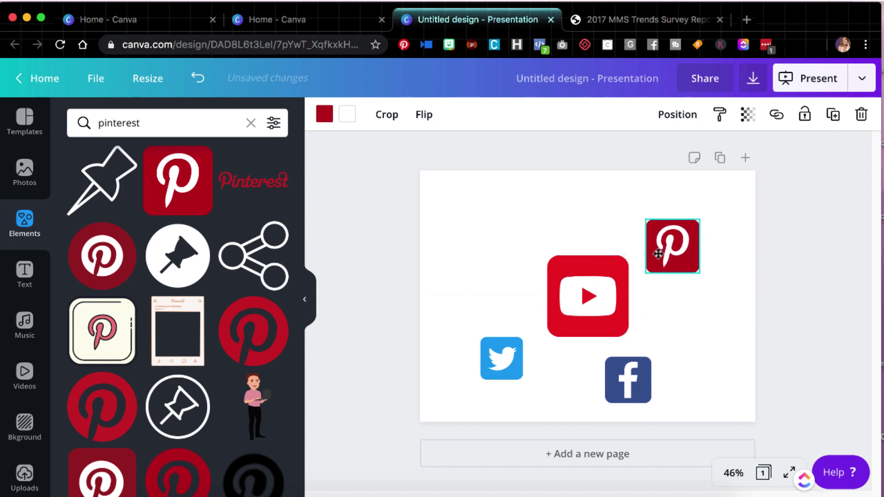
# Search 'email' and add the orange @ envelope icon at 206×206 to the right.
pyautogui.click(128, 130)
pyautogui.moveTo(172, 124); pyautogui.dragTo(95, 117)
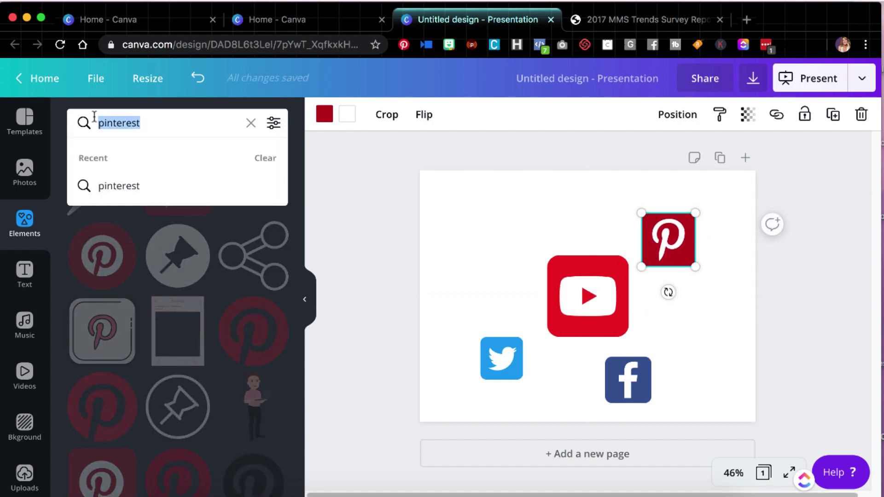
pyautogui.write('we')
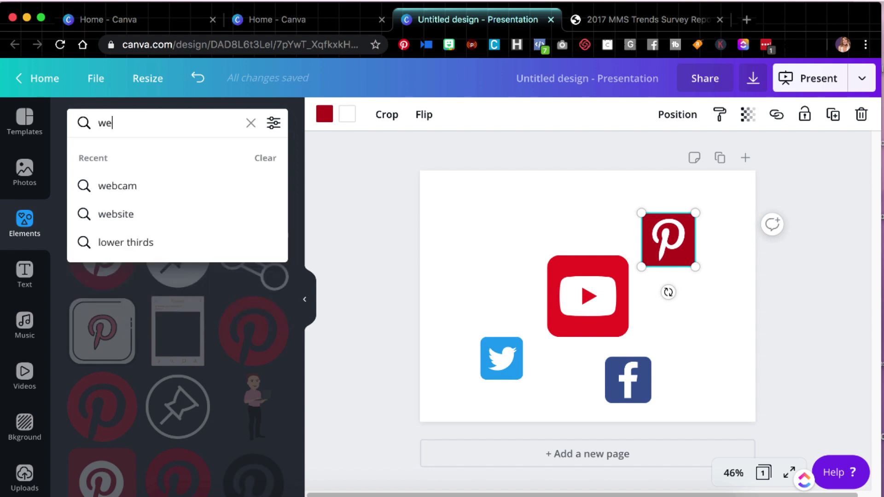
pyautogui.press('BackSpace')
pyautogui.press('BackSpace')
pyautogui.write('email')
pyautogui.press('Return')
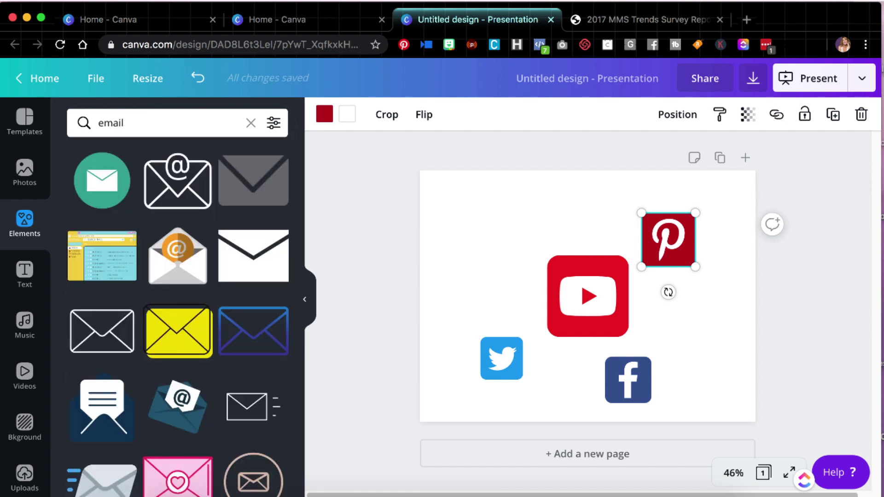
pyautogui.click(182, 265)
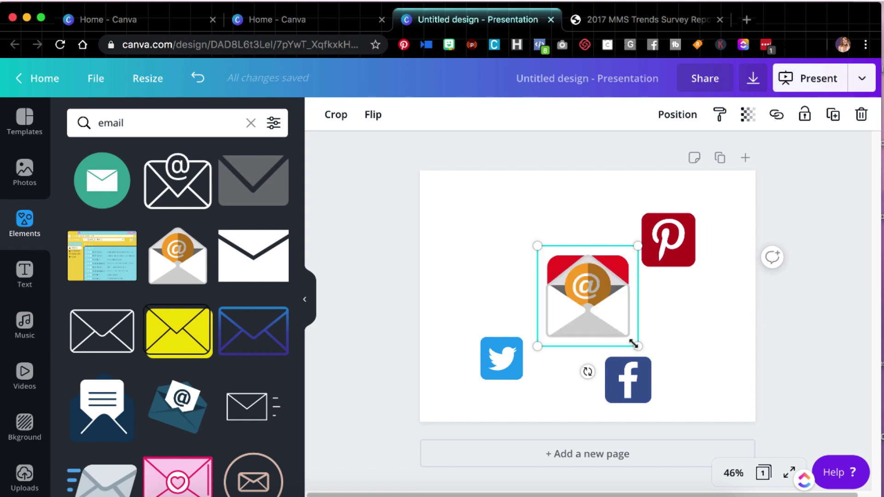
pyautogui.moveTo(633, 343); pyautogui.dragTo(707, 341)
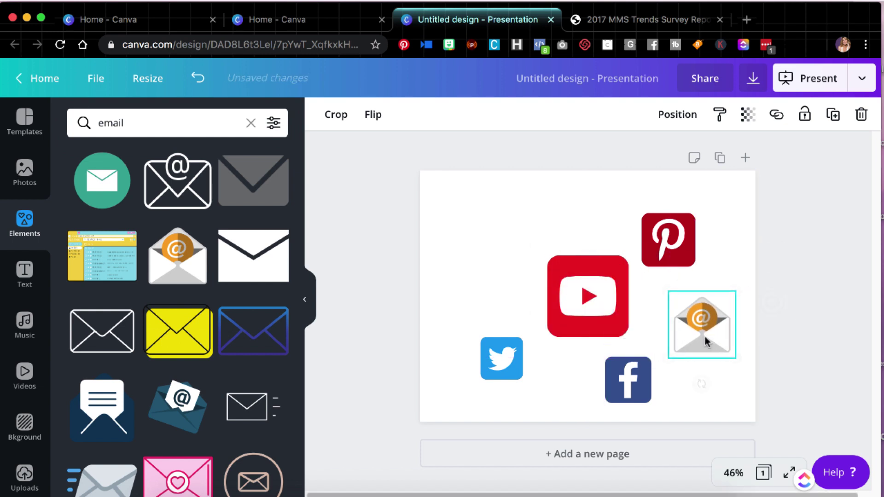
pyautogui.click(497, 247)
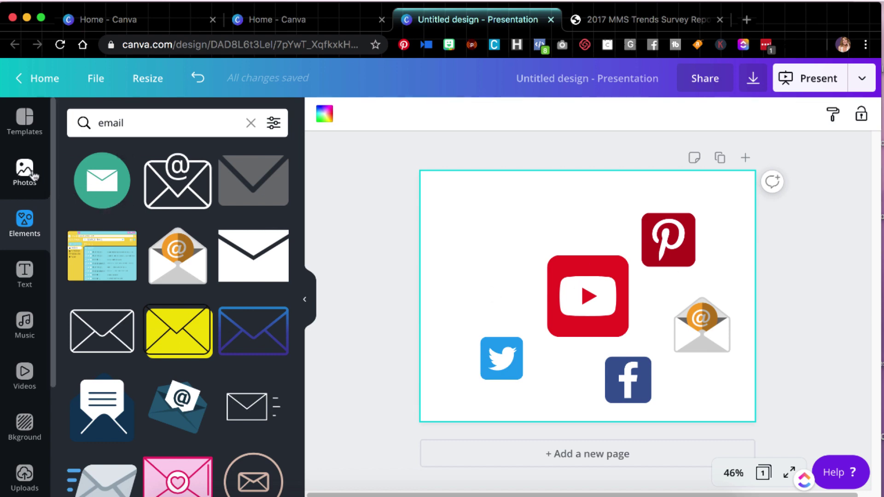
# Show the Mind Map template results beside the slide and select the search text.
pyautogui.click(24, 118)
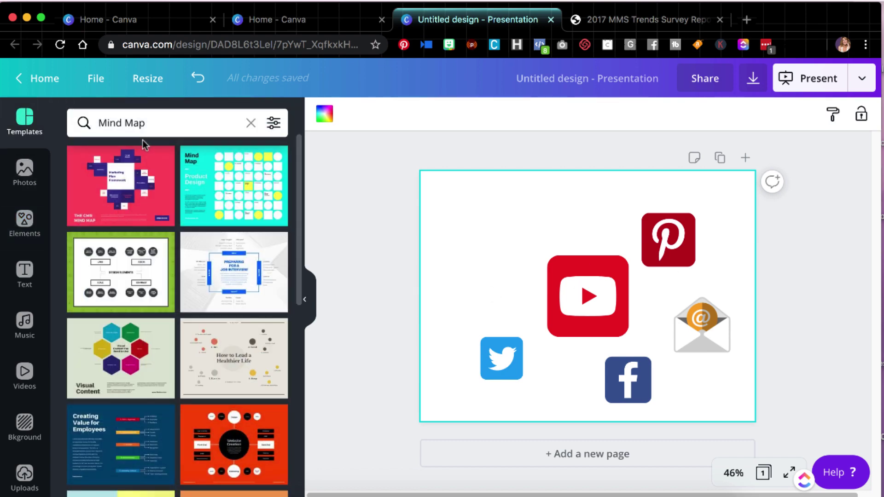
pyautogui.doubleClick(174, 123)
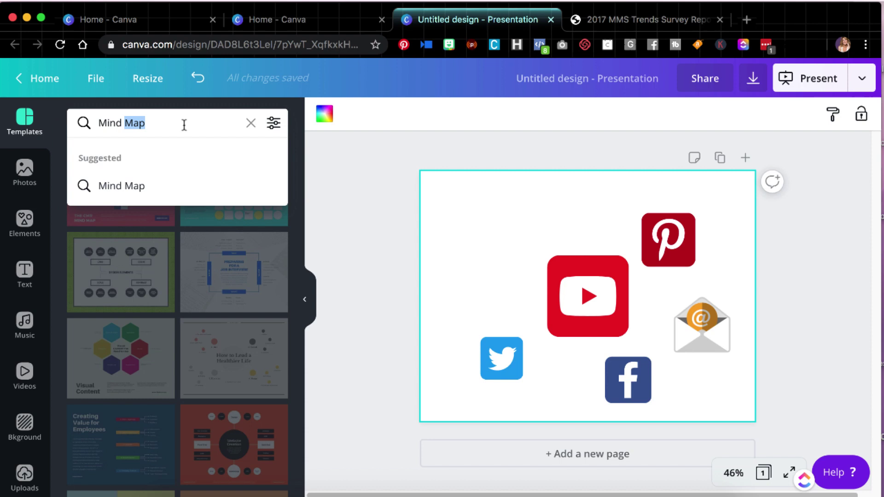
pyautogui.moveTo(193, 123); pyautogui.dragTo(99, 118)
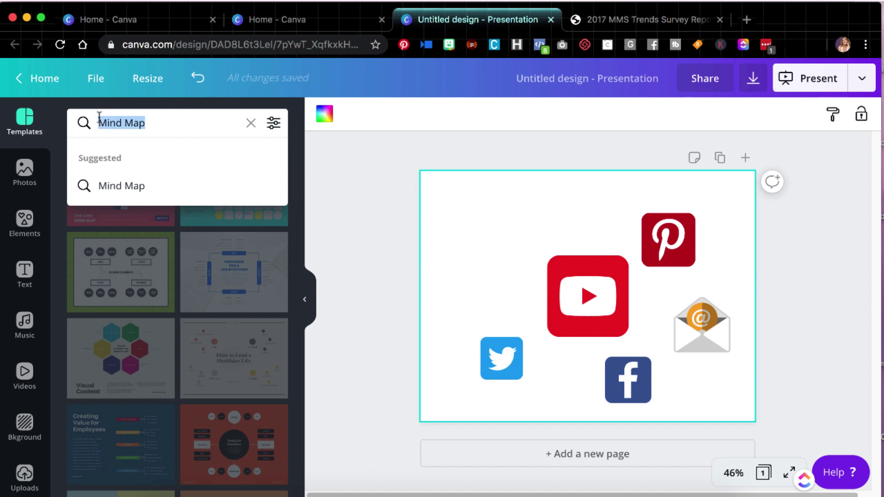
pyautogui.click(165, 125)
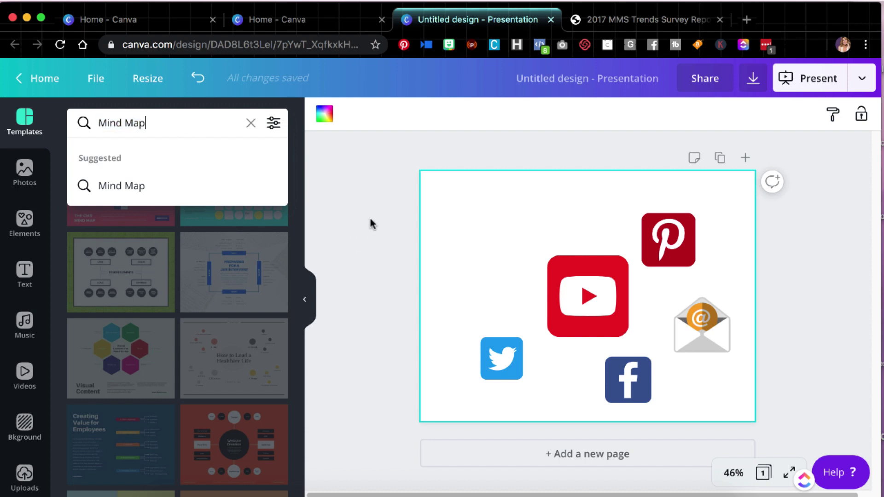